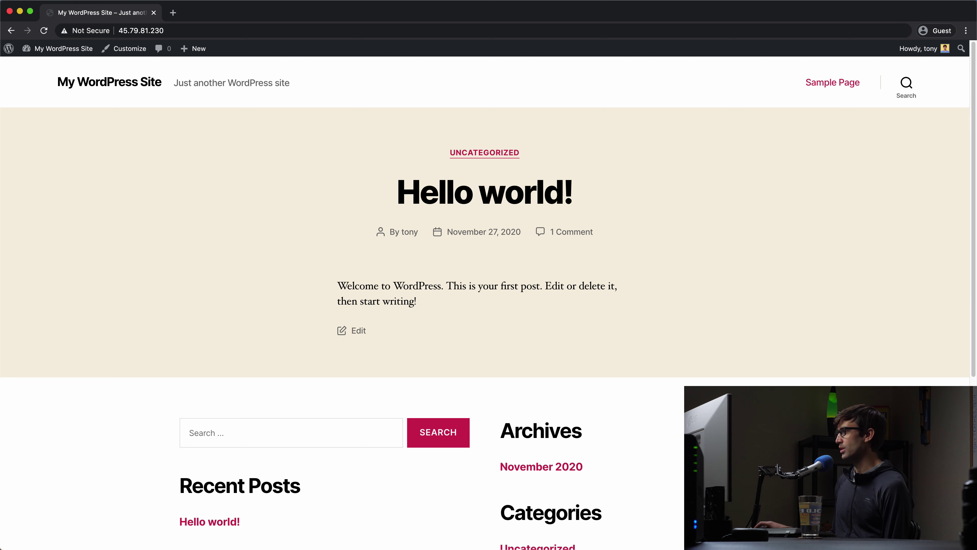
Switch to Terminal, connect over SSH as root to 45.79.81.230 and install the memcached package.
{"action": "key", "text": "super+Tab"}
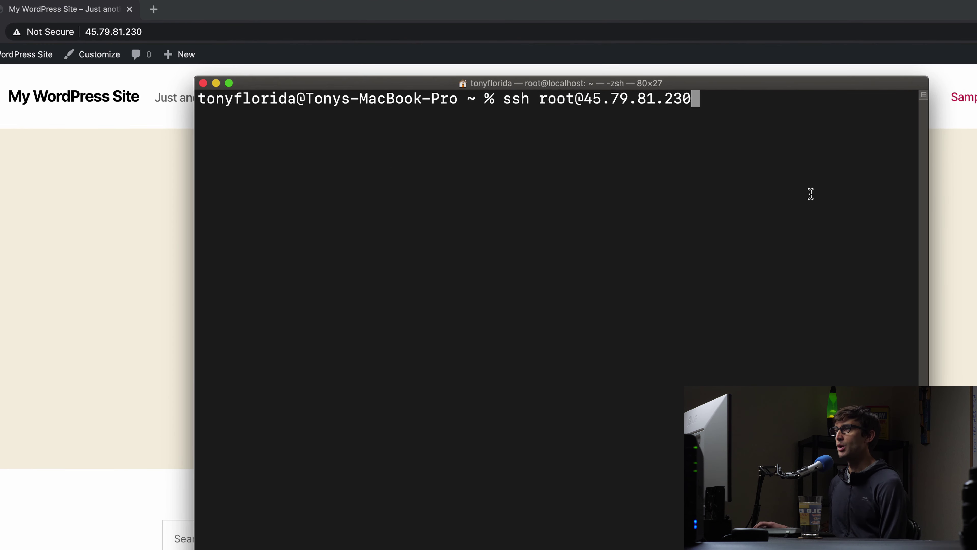
{"action": "key", "text": "Return"}
{"action": "type", "text": "apt-get inst"}
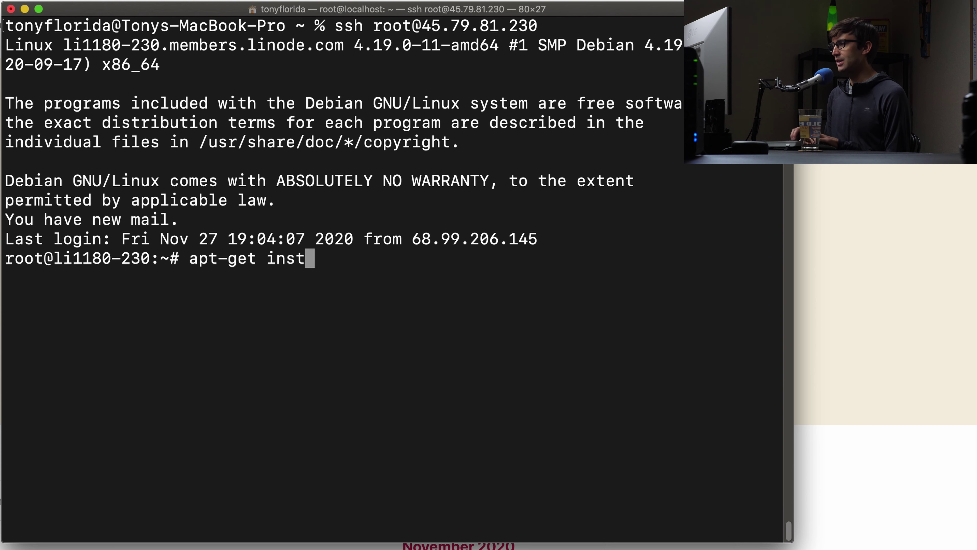
{"action": "type", "text": "all memcached"}
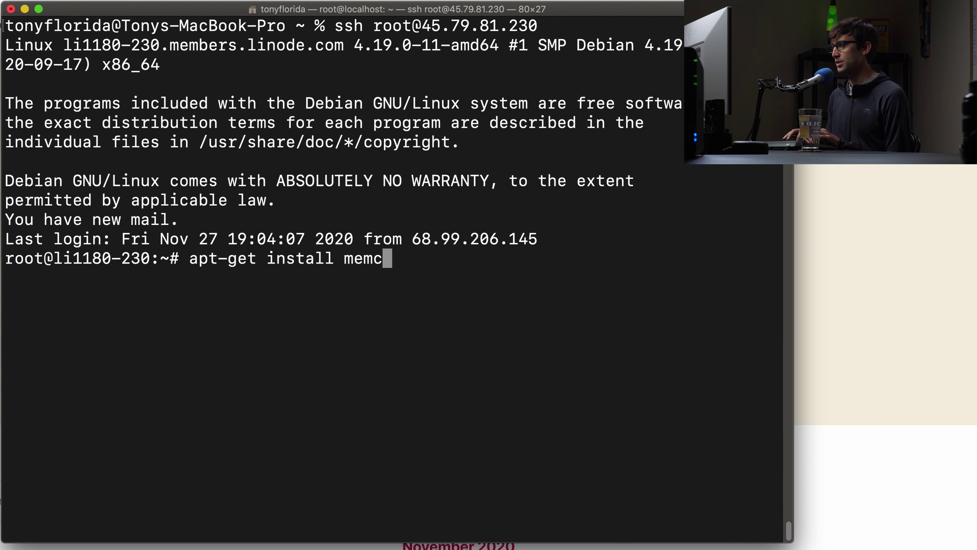
{"action": "key", "text": "Return"}
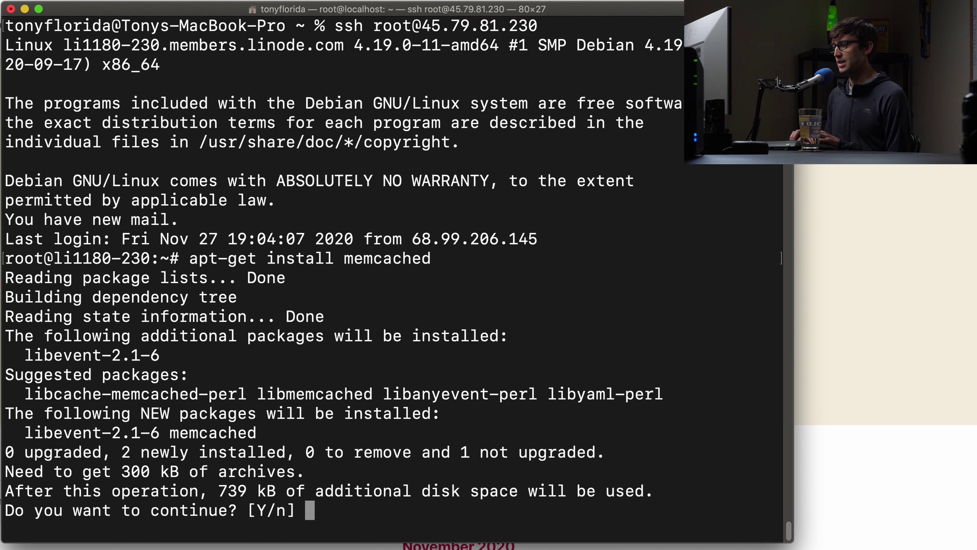
{"action": "type", "text": "y"}
{"action": "key", "text": "Return"}
Check the memcached service status with systemctl, examining its listening address and port, and leave the status output.
{"action": "type", "text": "systemctl status memcached"}
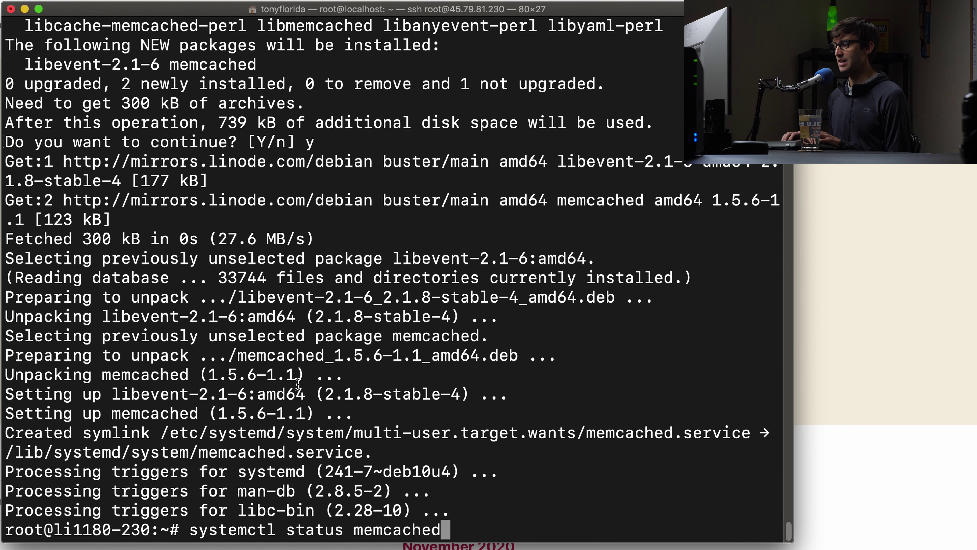
{"action": "key", "text": "Return"}
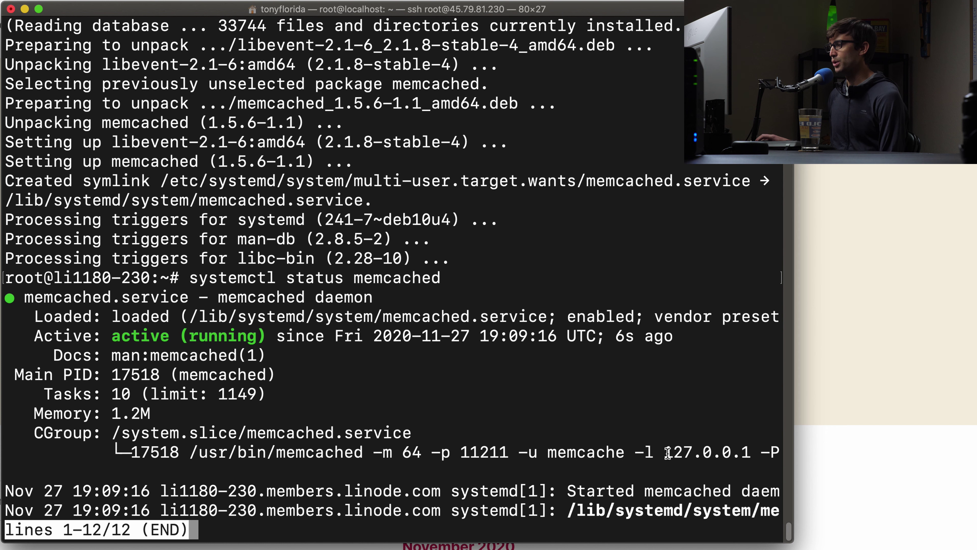
{"action": "left_click_drag", "start_coordinate": [668, 453], "coordinate": [751, 453]}
{"action": "double_click", "coordinate": [483, 453]}
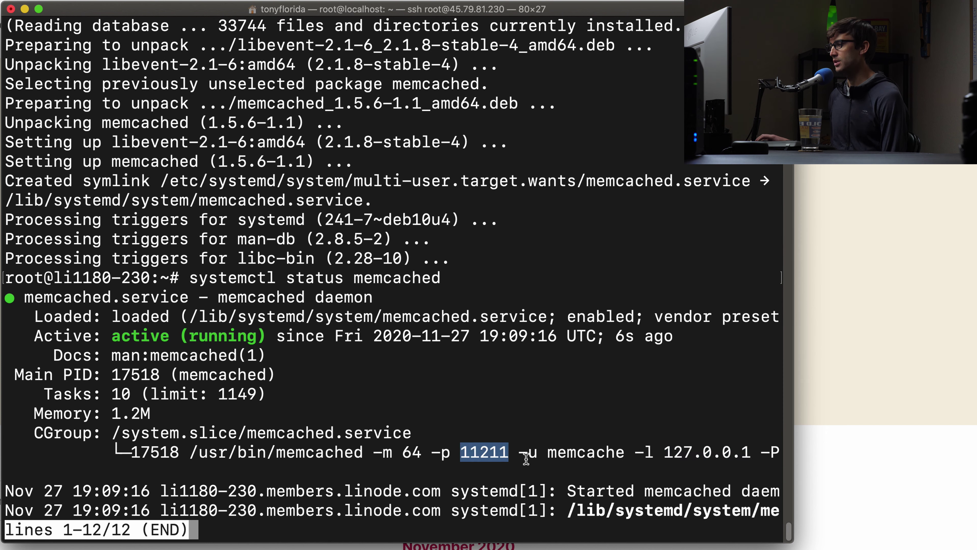
{"action": "left_click", "coordinate": [530, 460]}
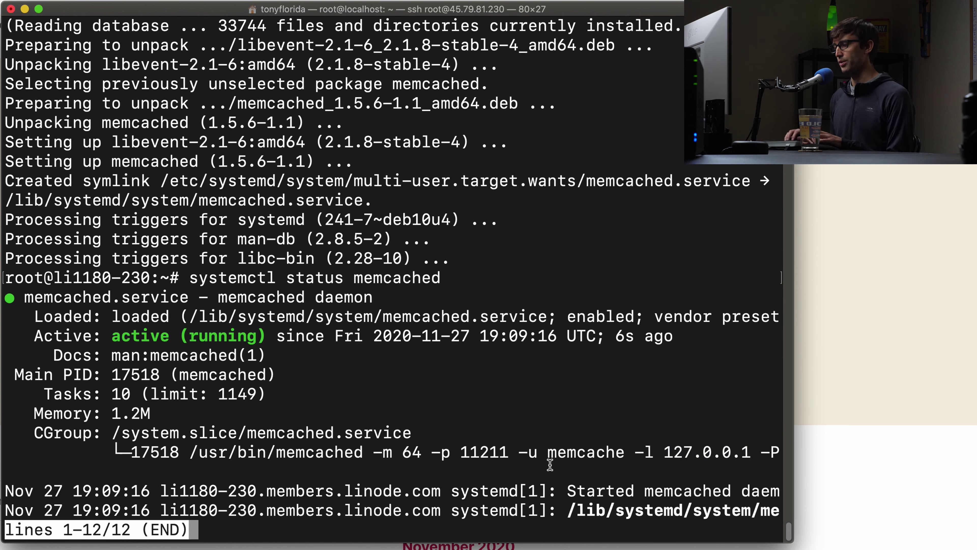
{"action": "key", "text": "q"}
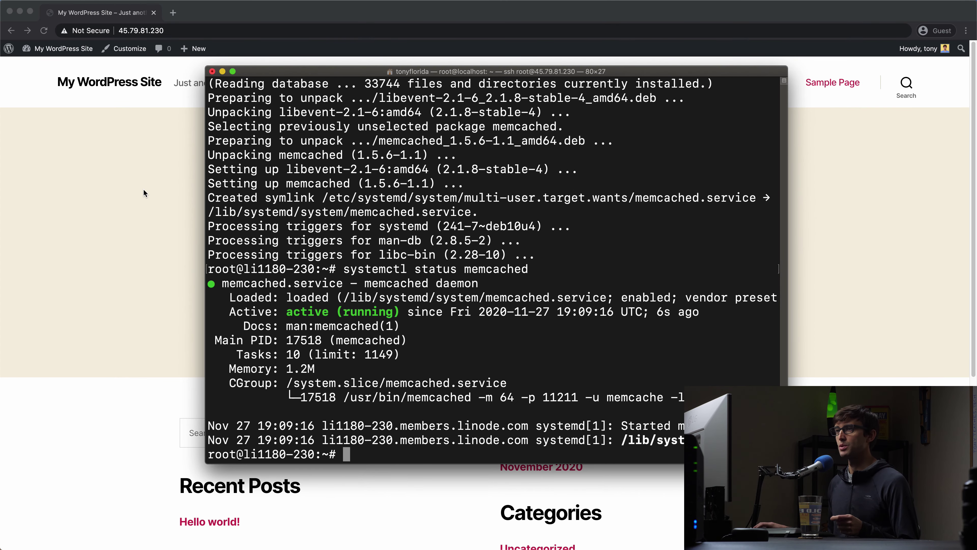
Switch to the browser, search the WordPress plugin directory for "w3 total cache", and install and activate W3 Total Cache.
{"action": "left_click", "coordinate": [143, 189]}
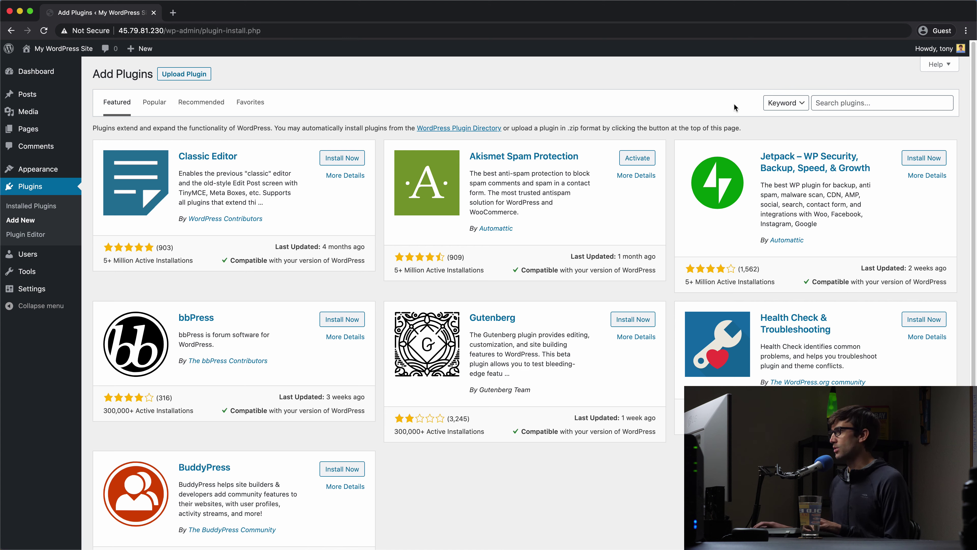
{"action": "left_click", "coordinate": [874, 97]}
{"action": "type", "text": "w3 "}
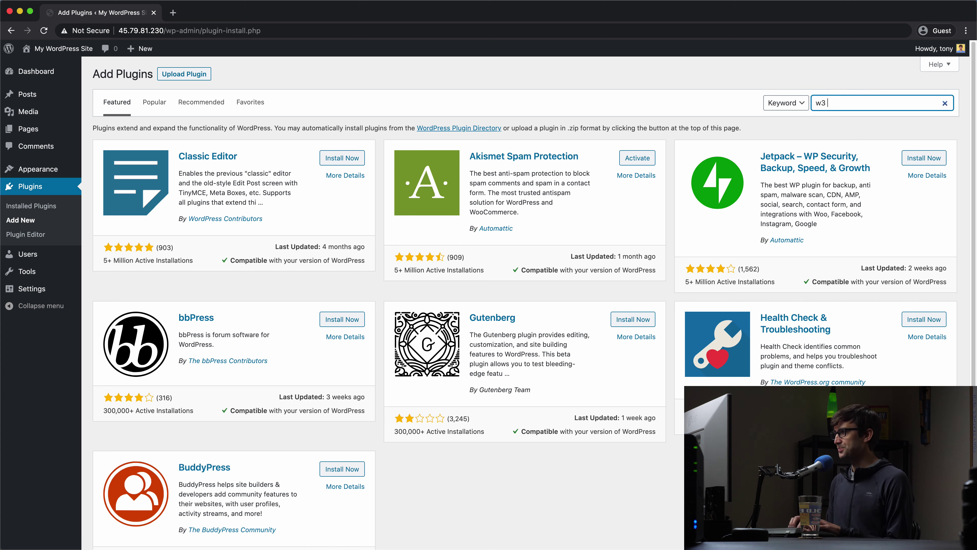
{"action": "type", "text": "total cache"}
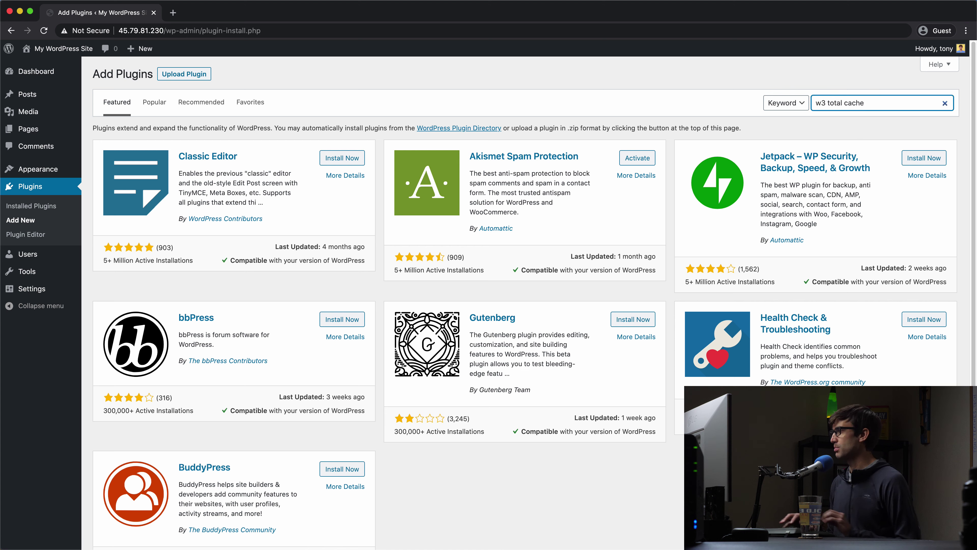
{"action": "left_click", "coordinate": [347, 161]}
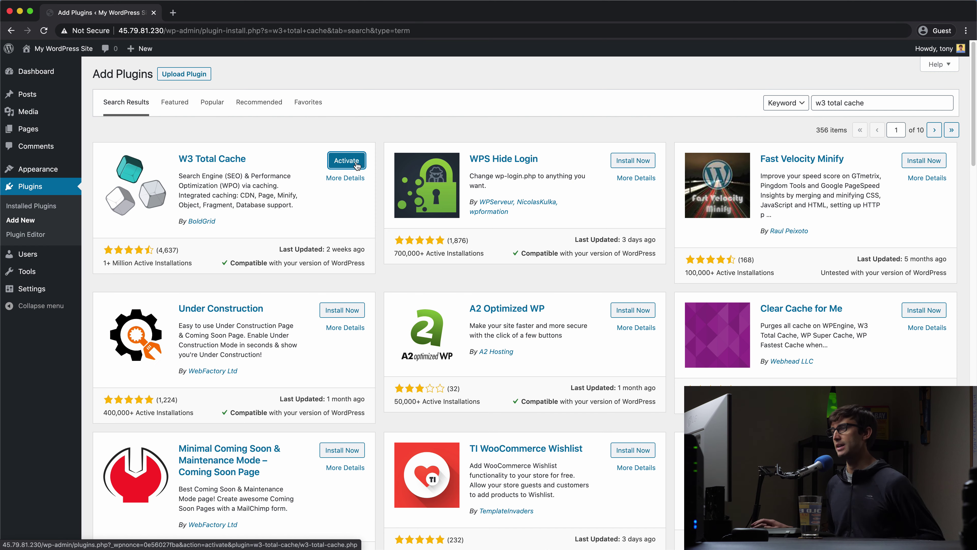
{"action": "left_click", "coordinate": [356, 164]}
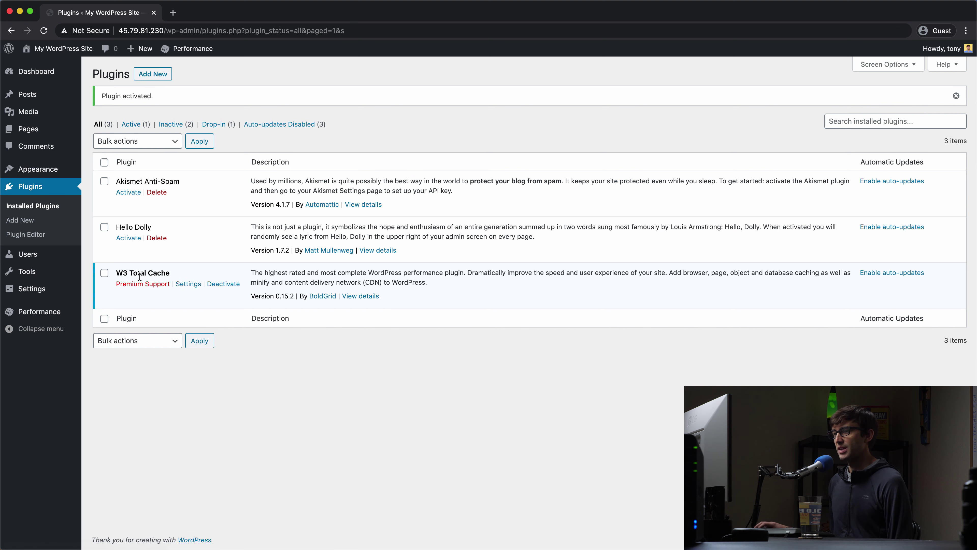
Open the W3 Total Cache settings and accept its terms of use and privacy policy.
{"action": "left_click", "coordinate": [189, 284]}
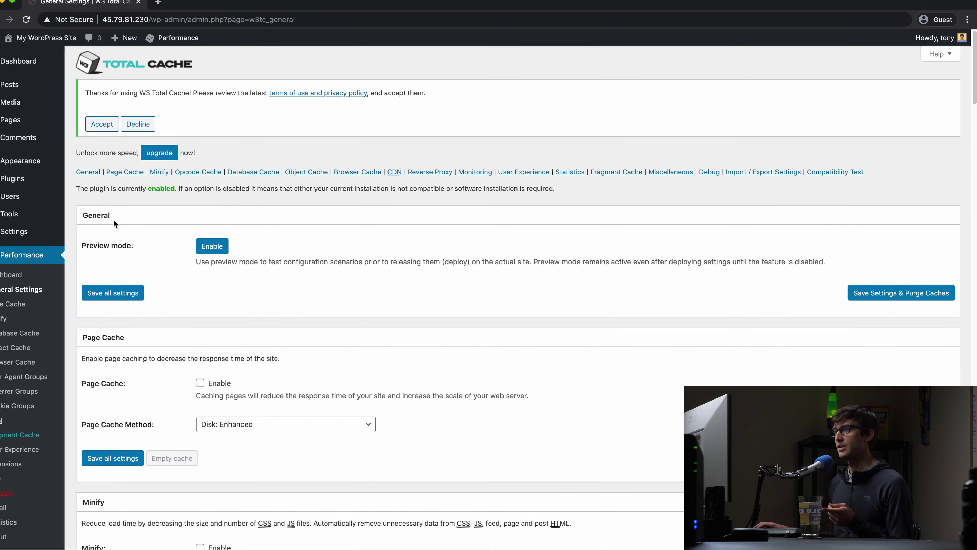
{"action": "left_click", "coordinate": [69, 106]}
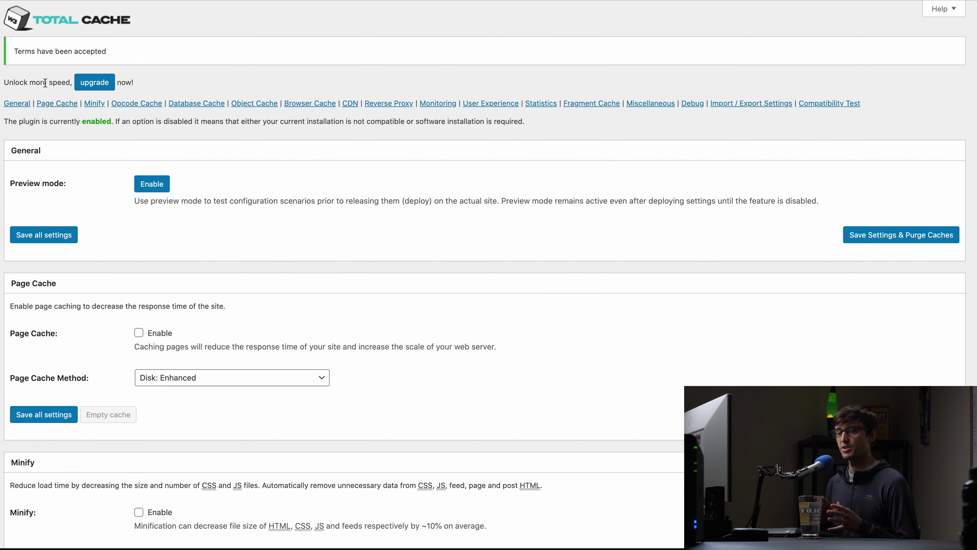
Examine whether Memcached is available among the cache methods for Page Cache, Minify and Database Cache.
{"action": "scroll", "coordinate": [231, 230], "scroll_direction": "down", "scroll_amount": 4}
{"action": "left_click", "coordinate": [231, 230]}
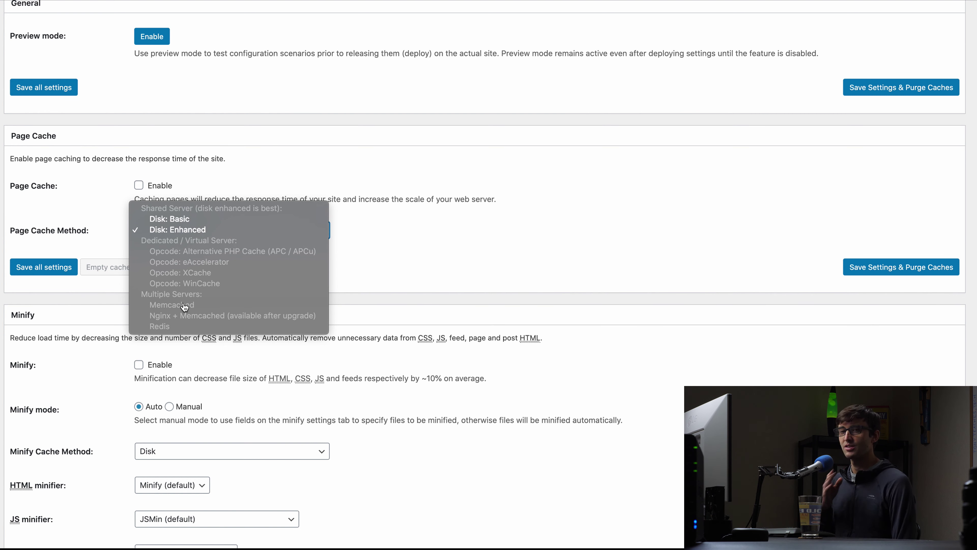
{"action": "left_click", "coordinate": [741, 131]}
{"action": "scroll", "coordinate": [741, 130], "scroll_direction": "down", "scroll_amount": 6}
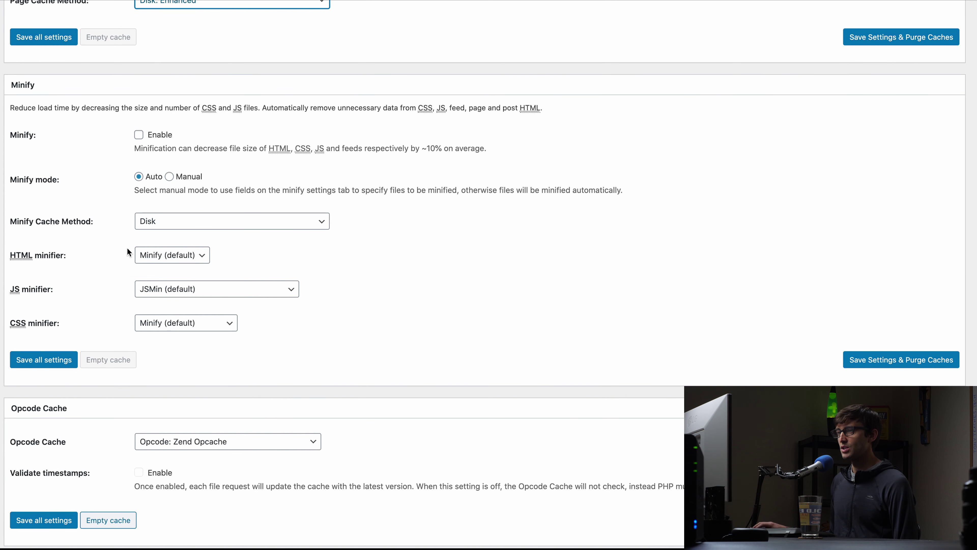
{"action": "left_click", "coordinate": [178, 228]}
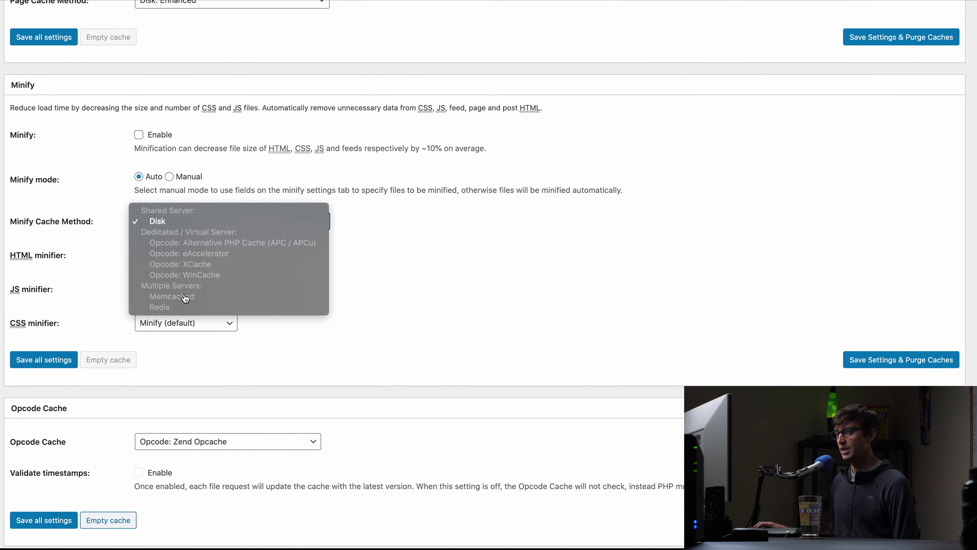
{"action": "left_click", "coordinate": [919, 76]}
{"action": "scroll", "coordinate": [192, 220], "scroll_direction": "down", "scroll_amount": 10}
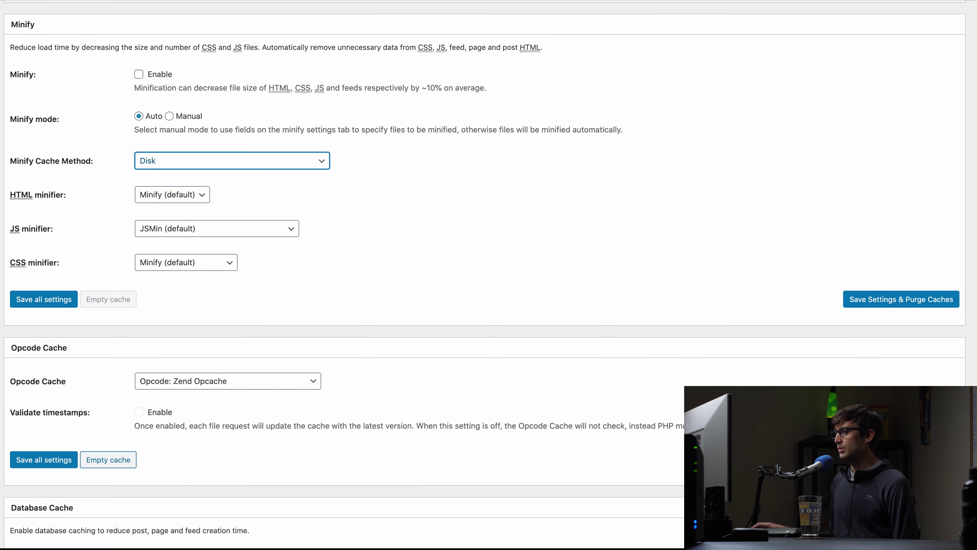
{"action": "left_click", "coordinate": [192, 230]}
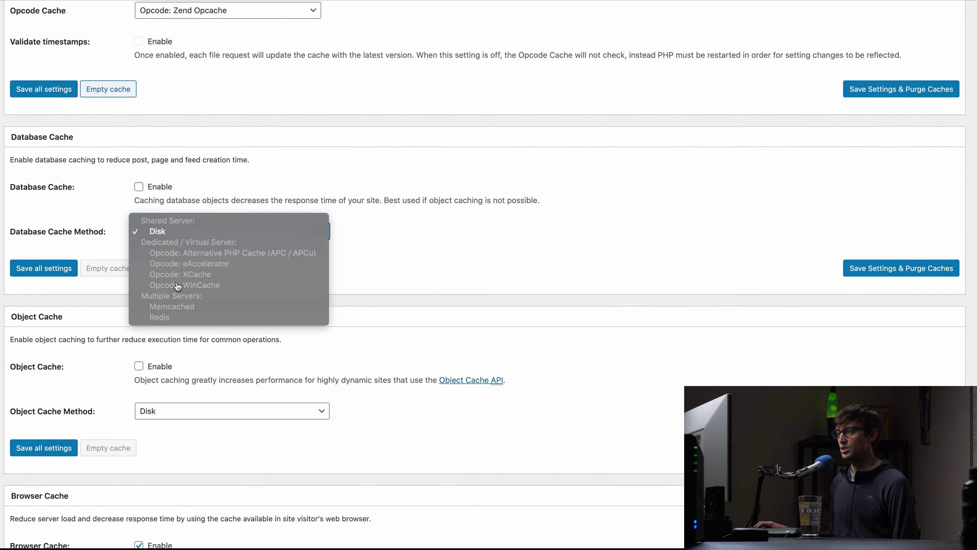
{"action": "left_click", "coordinate": [683, 236]}
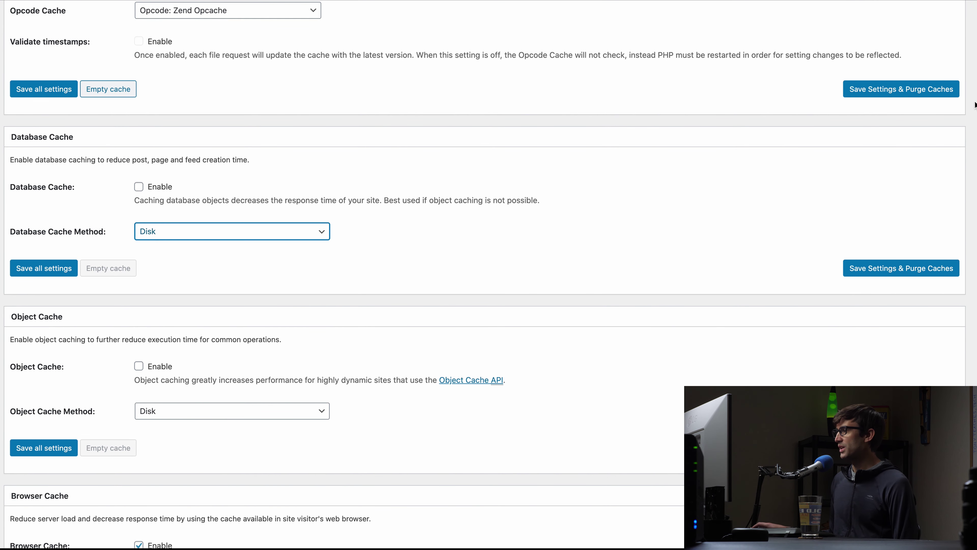
{"action": "scroll", "coordinate": [947, 104], "scroll_direction": "up", "scroll_amount": 10}
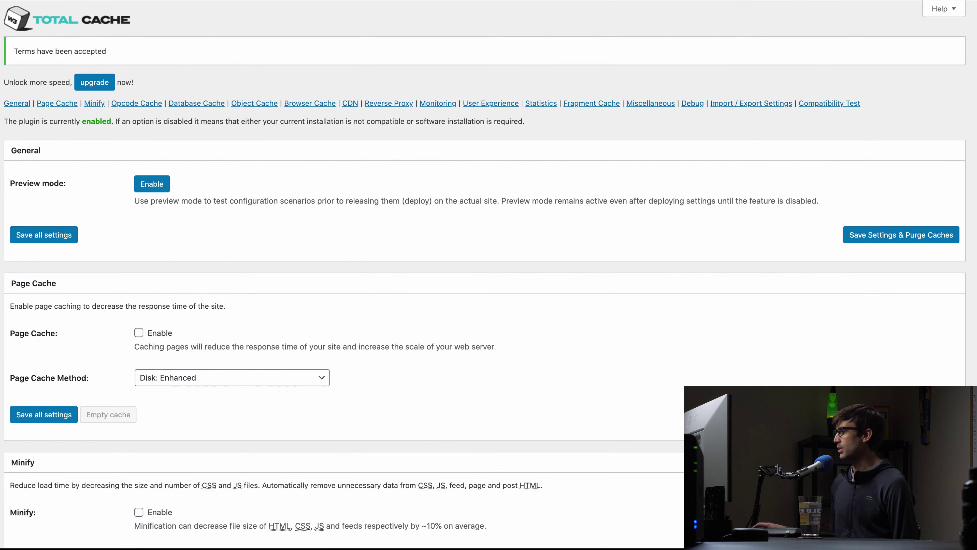
Switch to Terminal and install the php-memcached package with apt-get, accepting the additional packages.
{"action": "key", "text": "super+Tab"}
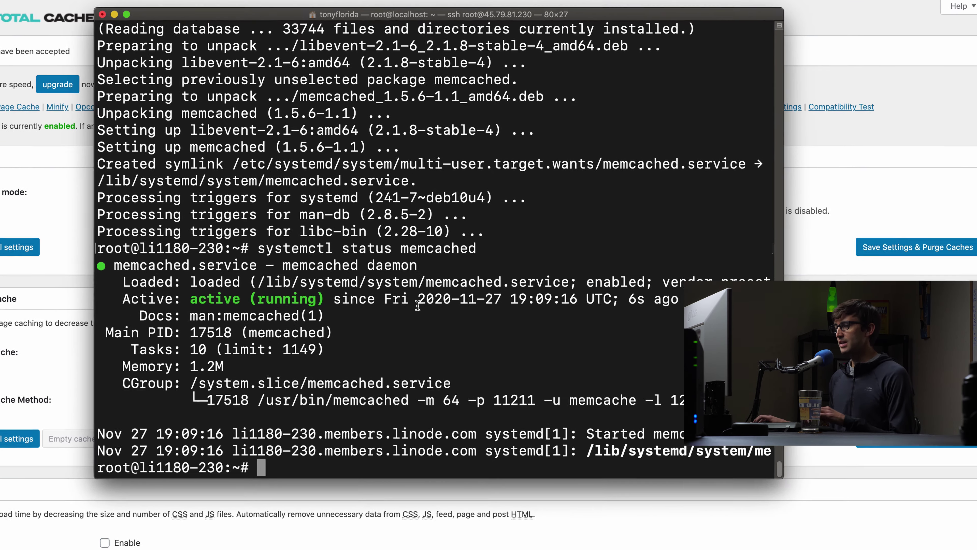
{"action": "type", "text": "ap"}
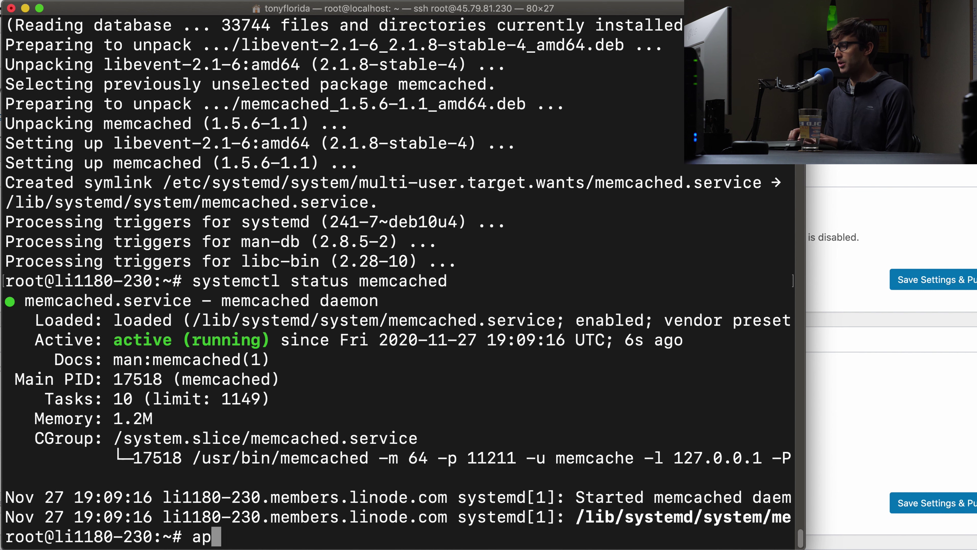
{"action": "type", "text": "t-"}
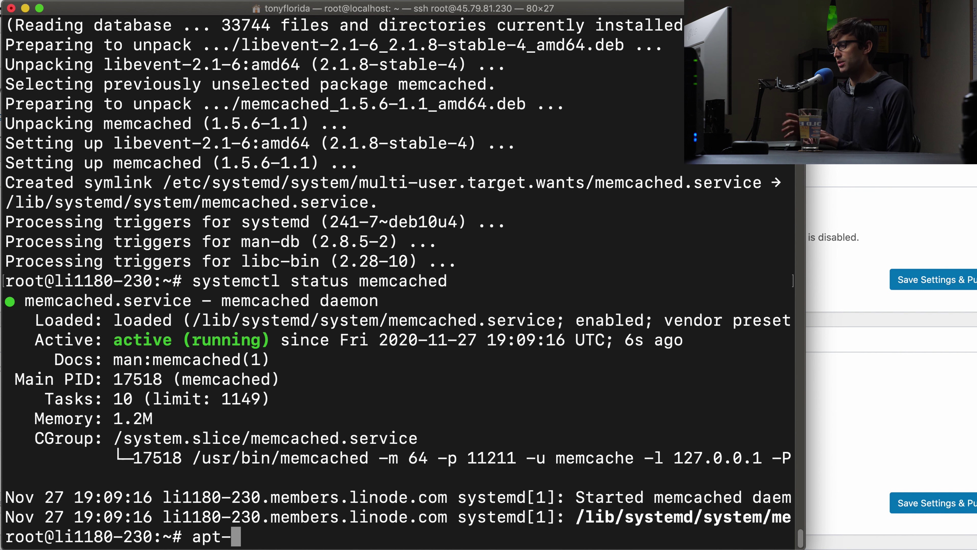
{"action": "type", "text": "get install "}
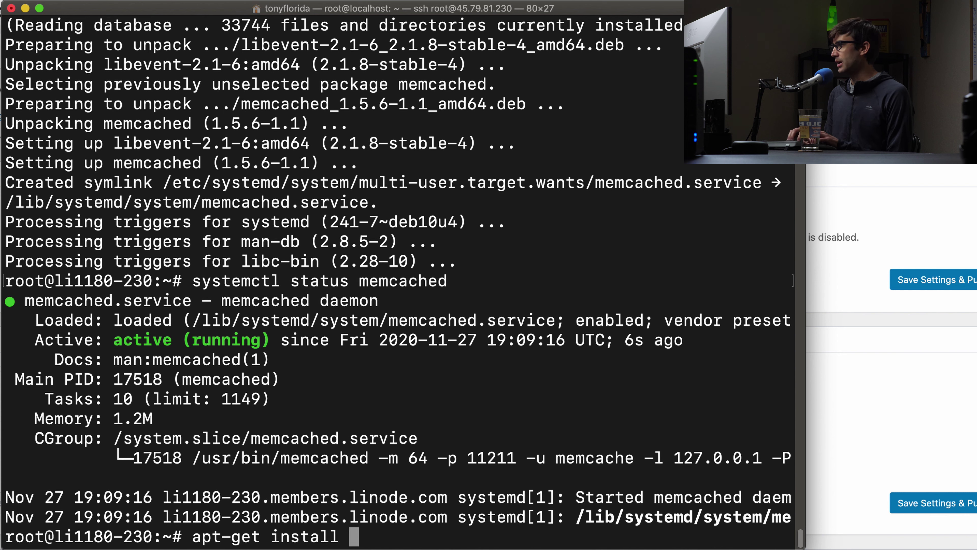
{"action": "type", "text": "php-mem"}
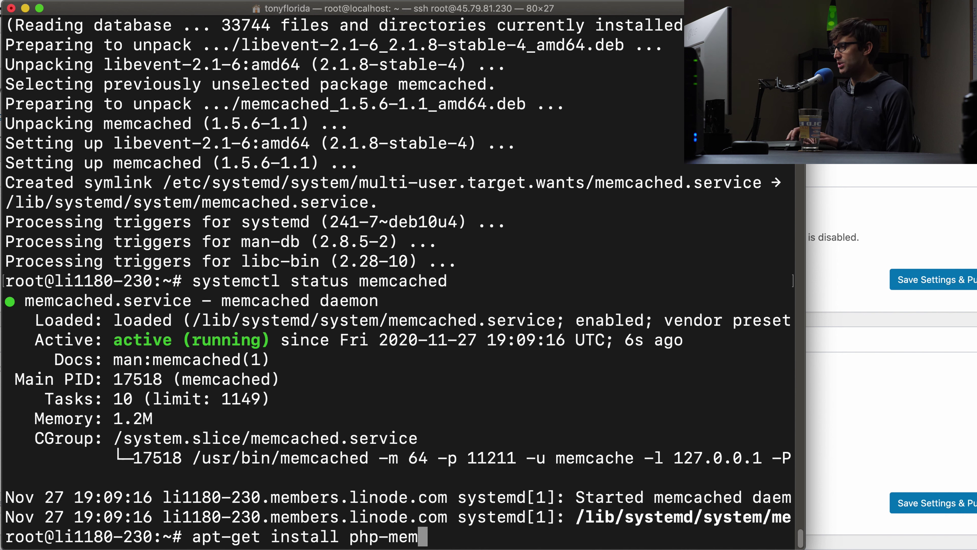
{"action": "type", "text": "e"}
{"action": "type", "text": "ached"}
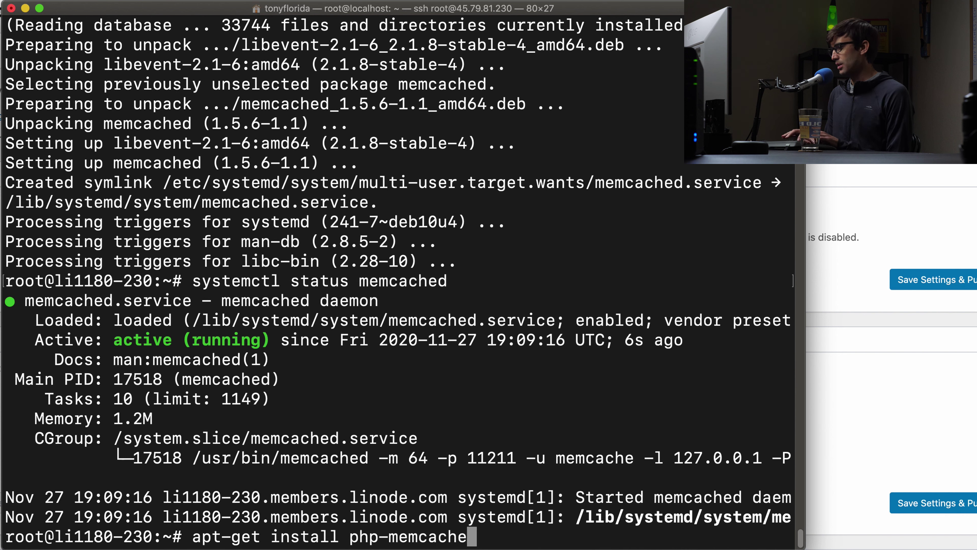
{"action": "key", "text": "Return"}
{"action": "type", "text": "y"}
{"action": "key", "text": "Return"}
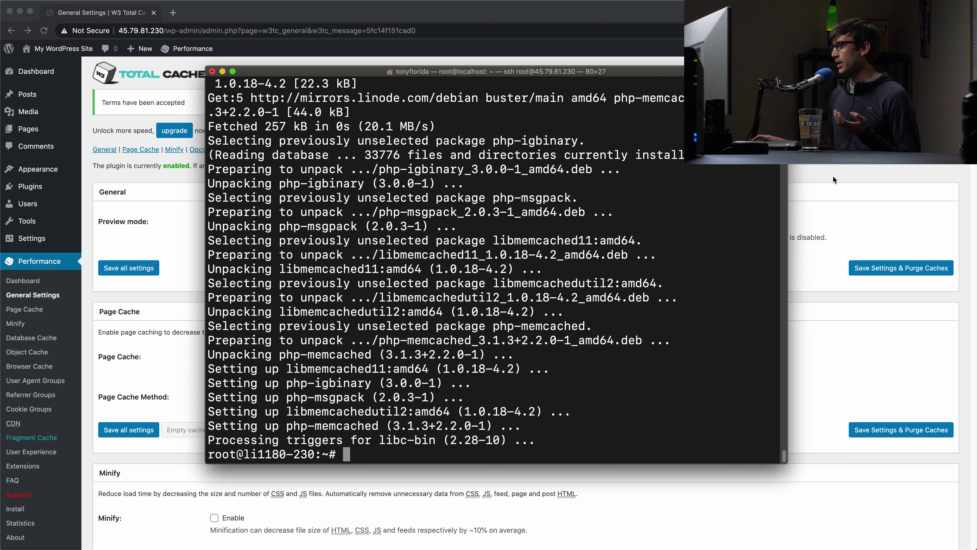
Restart the apache2 service on the server with systemctl.
{"action": "type", "text": "systemctl resta"}
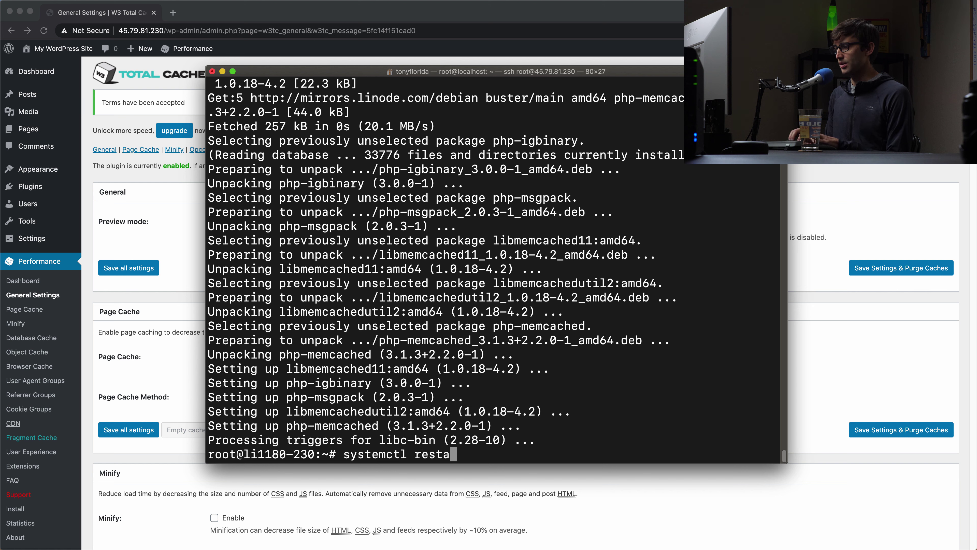
{"action": "type", "text": "rt apache2"}
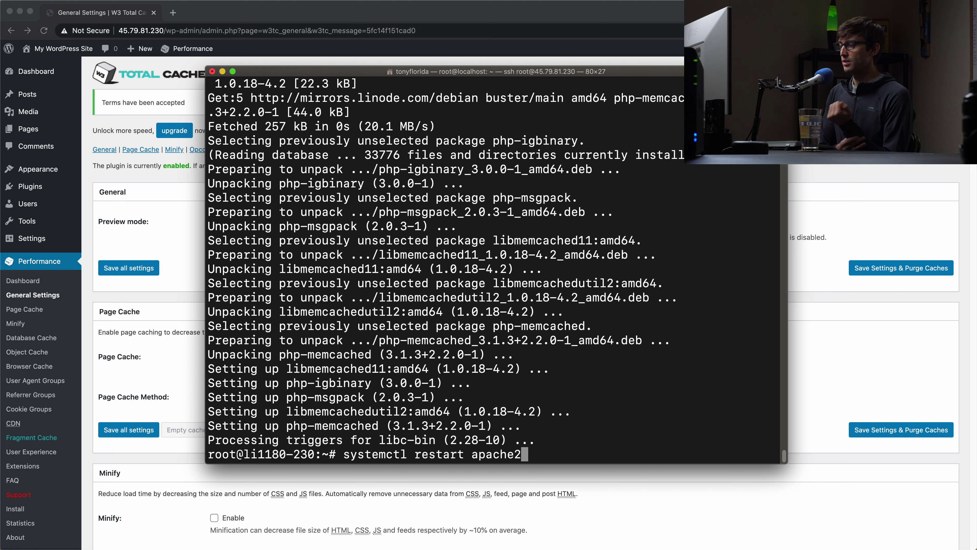
{"action": "key", "text": "Return"}
Switch to the browser and reload the W3 Total Cache General Settings page, going to the Page Cache section.
{"action": "left_click", "coordinate": [122, 87]}
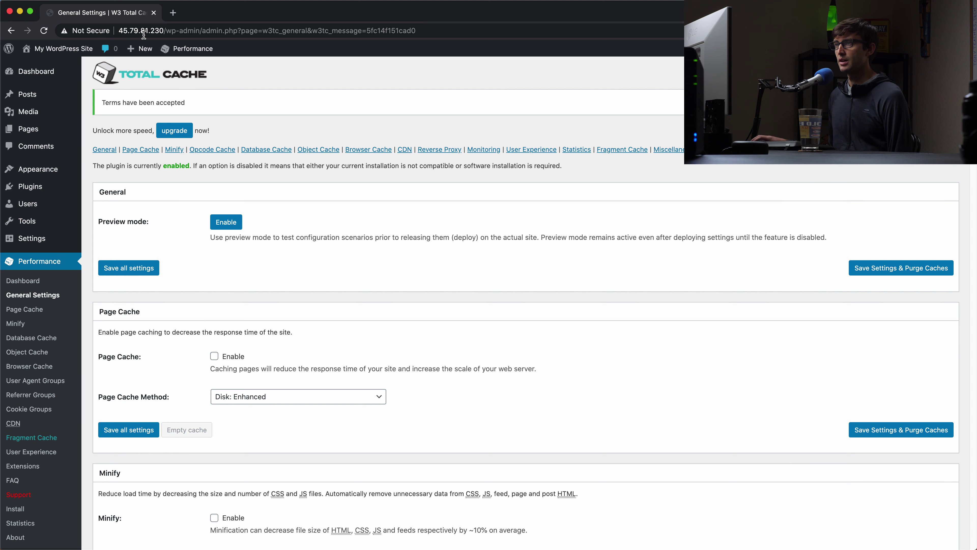
{"action": "left_click", "coordinate": [182, 32]}
{"action": "key", "text": "Return"}
{"action": "scroll", "coordinate": [320, 205], "scroll_direction": "down", "scroll_amount": 3}
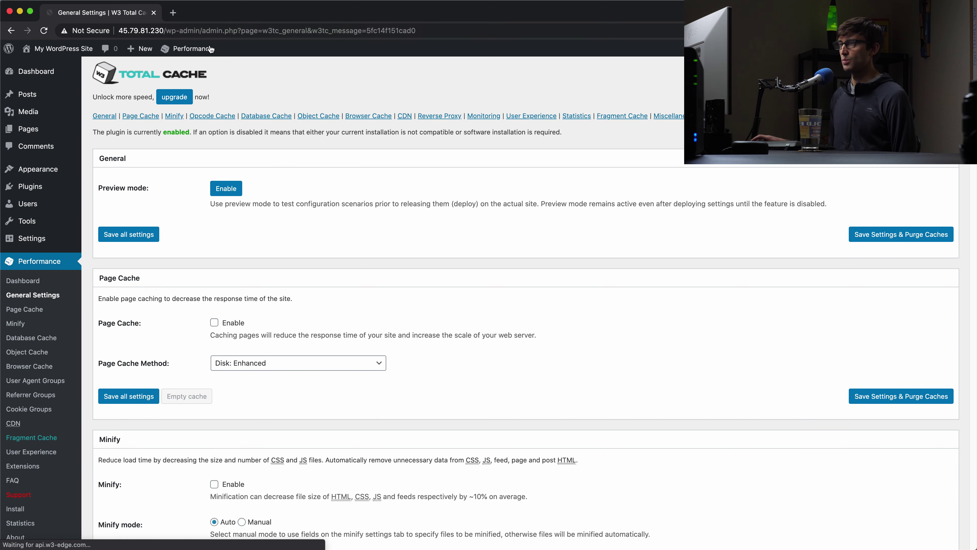
{"action": "scroll", "coordinate": [323, 209], "scroll_direction": "down", "scroll_amount": 3}
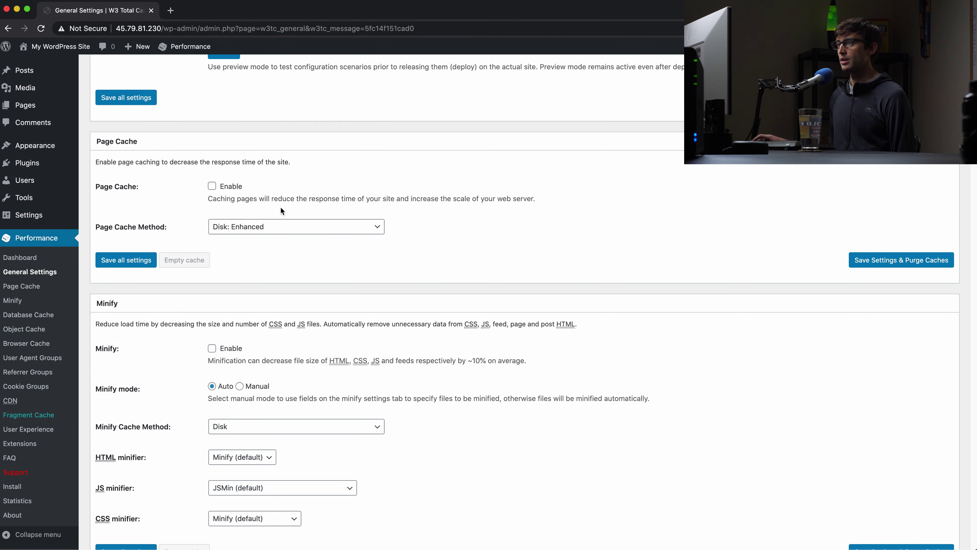
Enable Page Cache with Memcached as its cache method, then save the settings and purge the caches.
{"action": "left_click", "coordinate": [283, 228]}
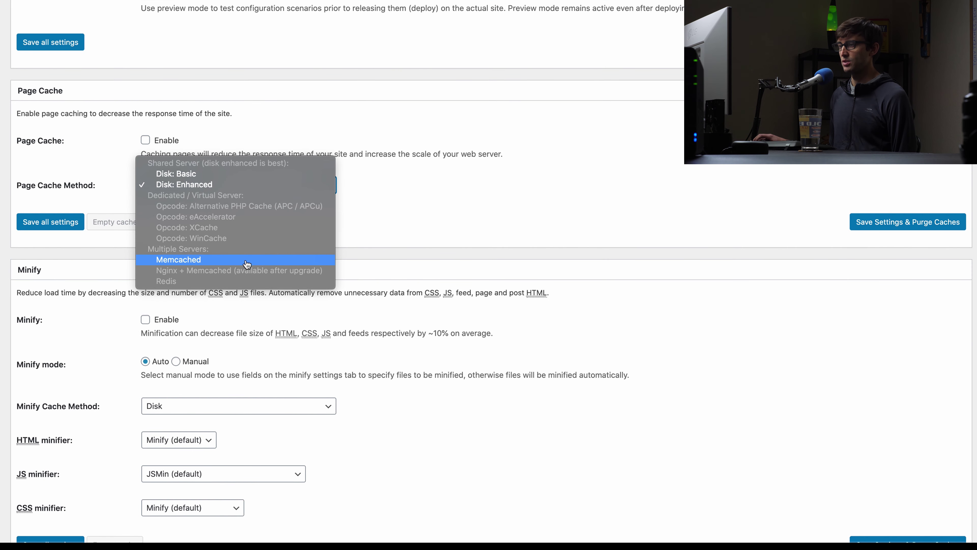
{"action": "left_click", "coordinate": [378, 236]}
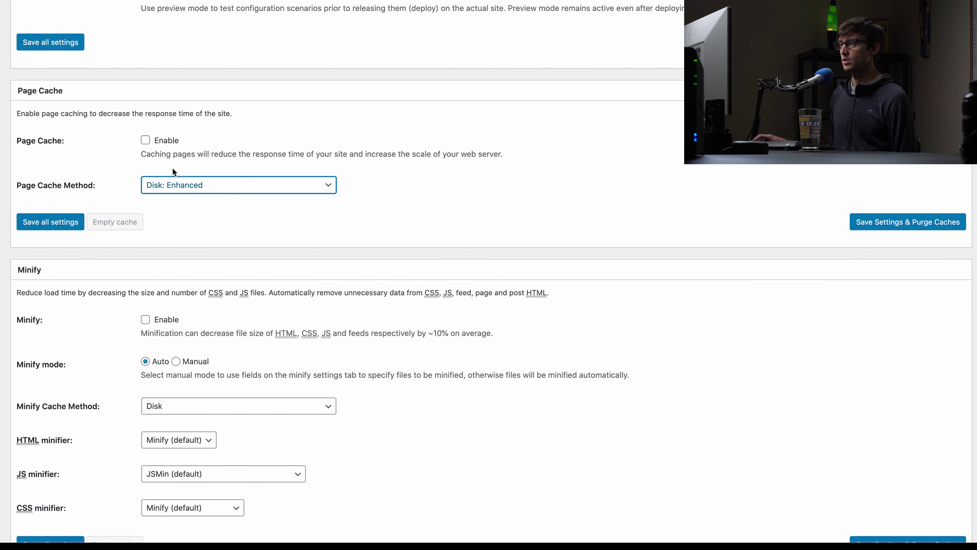
{"action": "left_click", "coordinate": [146, 141]}
{"action": "left_click", "coordinate": [203, 187]}
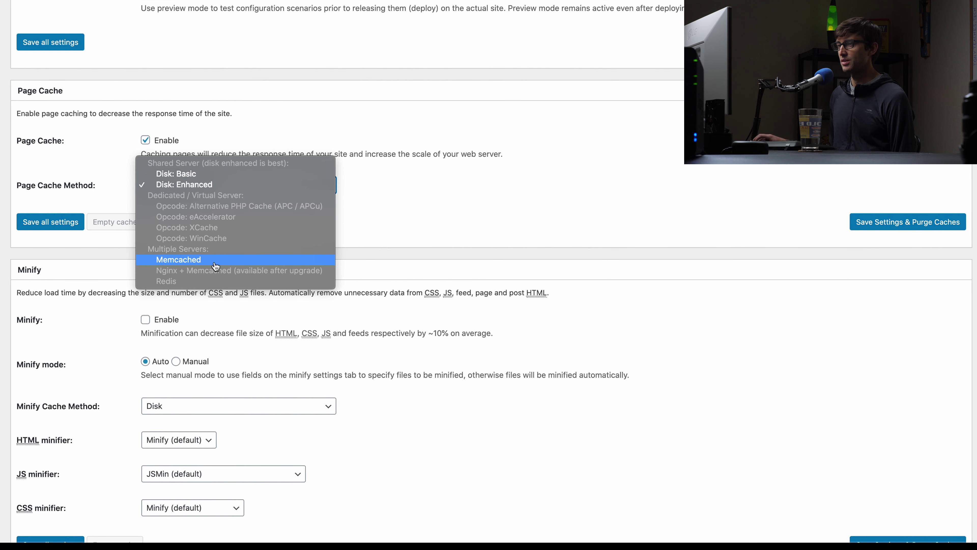
{"action": "left_click", "coordinate": [215, 260]}
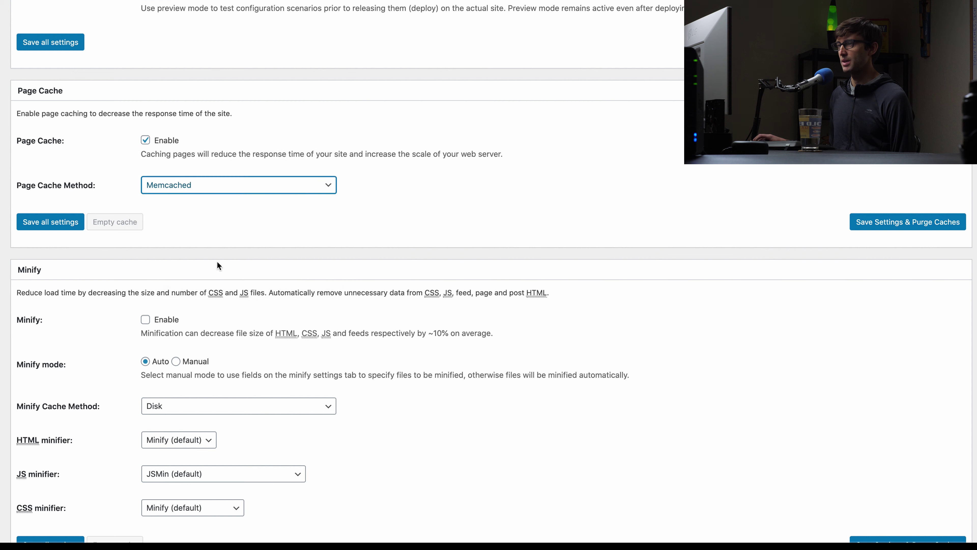
{"action": "left_click", "coordinate": [876, 227]}
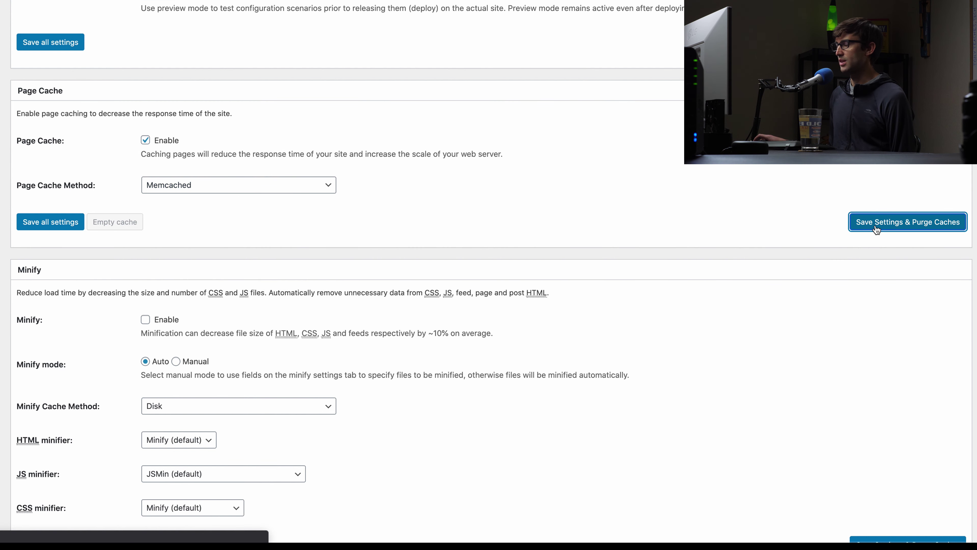
Enable Minify with Memcached as its cache method, accept the minification risks, and save the settings while purging the caches.
{"action": "scroll", "coordinate": [474, 230], "scroll_direction": "down", "scroll_amount": 10}
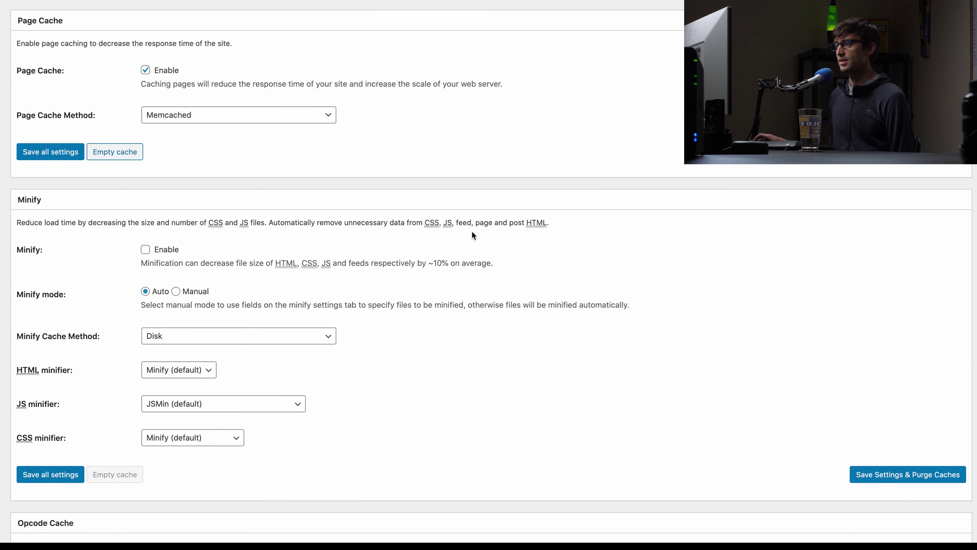
{"action": "left_click", "coordinate": [167, 259]}
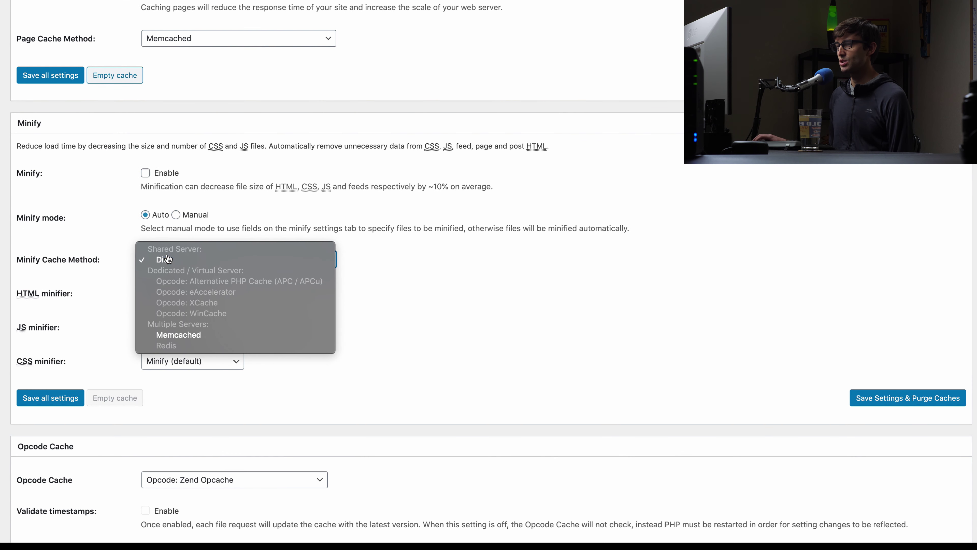
{"action": "left_click", "coordinate": [193, 334]}
{"action": "left_click", "coordinate": [145, 173]}
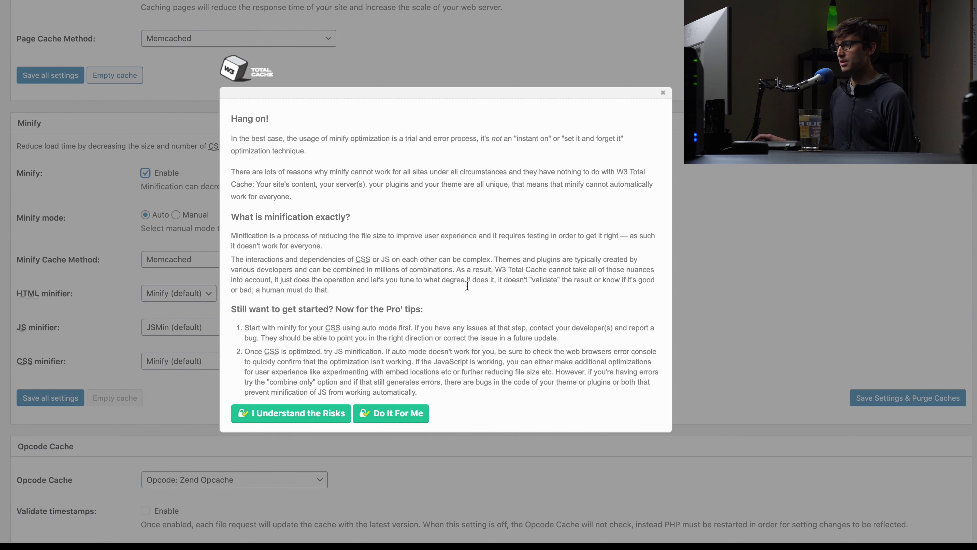
{"action": "left_click", "coordinate": [322, 419]}
{"action": "left_click", "coordinate": [857, 399]}
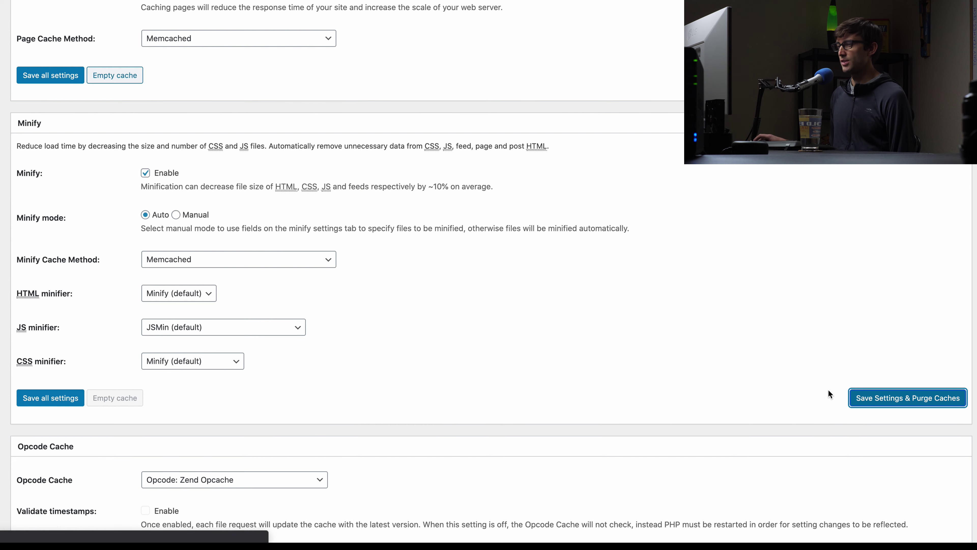
Enable Database Cache with Memcached as its cache method, and save the settings while purging the caches.
{"action": "scroll", "coordinate": [761, 365], "scroll_direction": "down", "scroll_amount": 10}
{"action": "scroll", "coordinate": [357, 400], "scroll_direction": "down", "scroll_amount": 7}
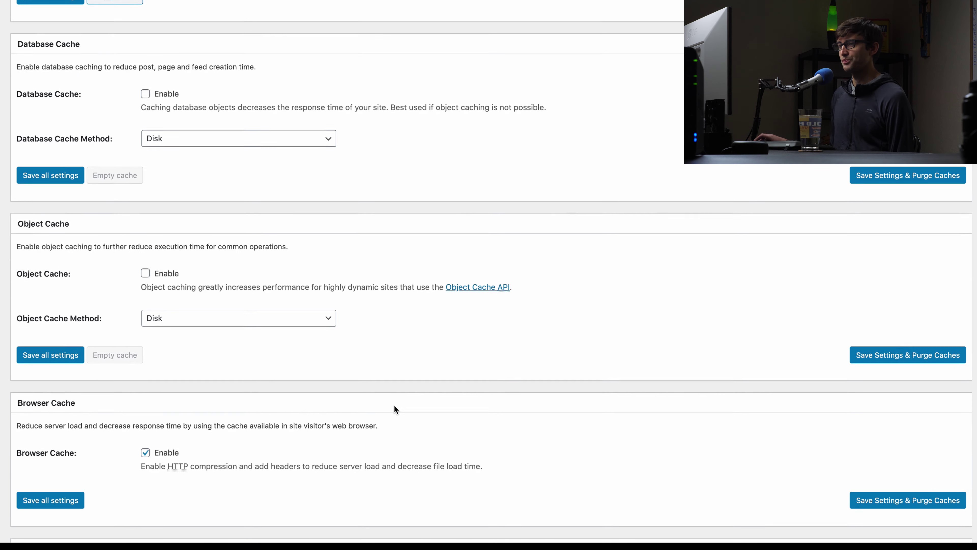
{"action": "scroll", "coordinate": [358, 403], "scroll_direction": "up", "scroll_amount": 10}
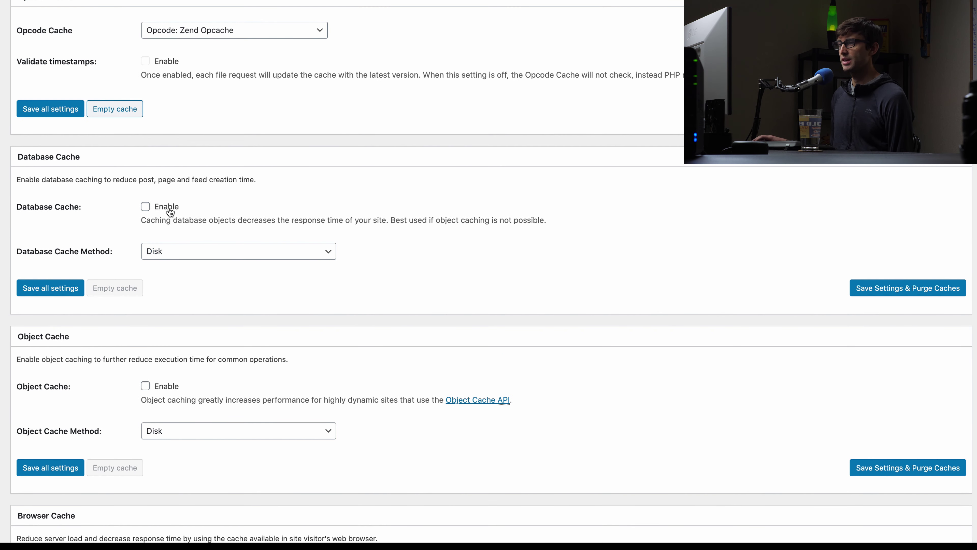
{"action": "left_click", "coordinate": [145, 206]}
{"action": "left_click", "coordinate": [181, 251]}
{"action": "left_click", "coordinate": [204, 327]}
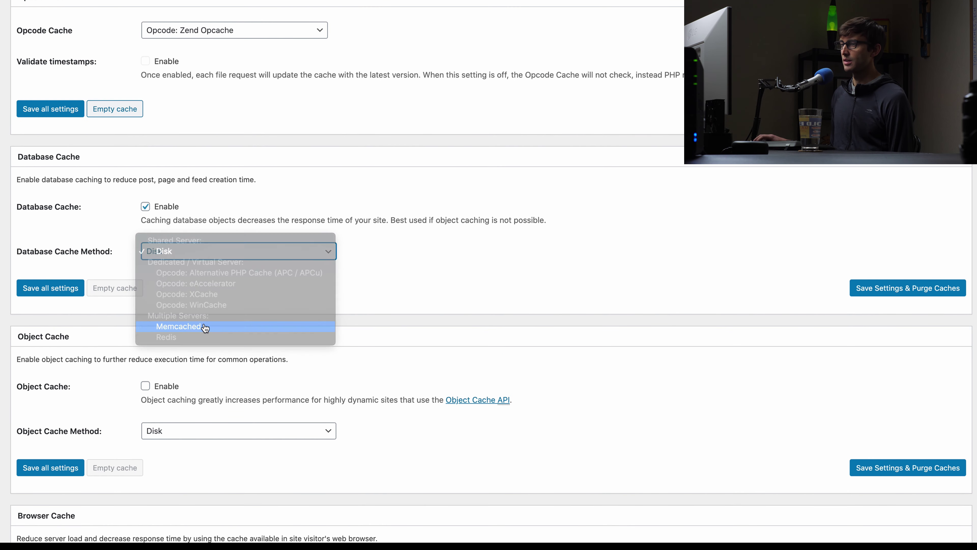
{"action": "left_click", "coordinate": [936, 295]}
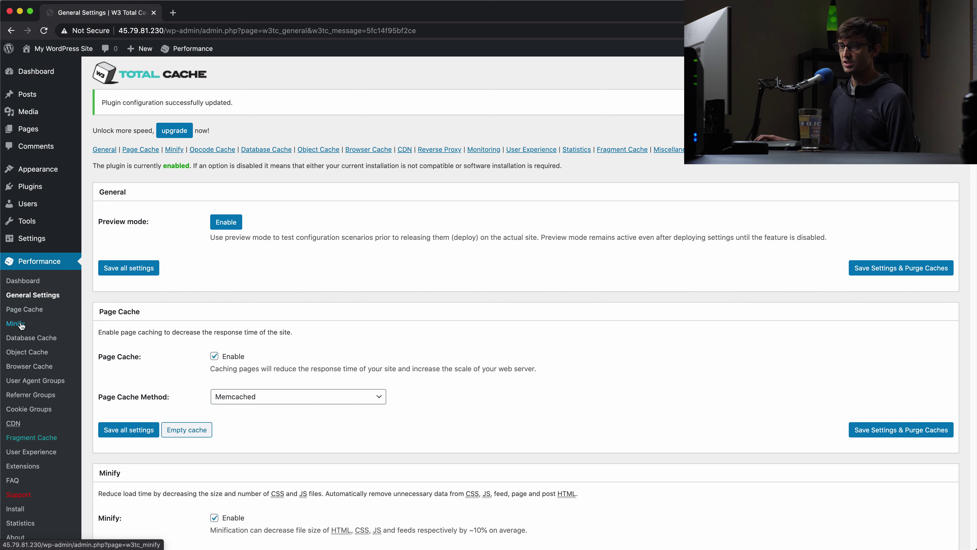
Open the detailed Page Cache settings page and examine its General caching options.
{"action": "left_click", "coordinate": [25, 309]}
{"action": "scroll", "coordinate": [171, 251], "scroll_direction": "down", "scroll_amount": 5}
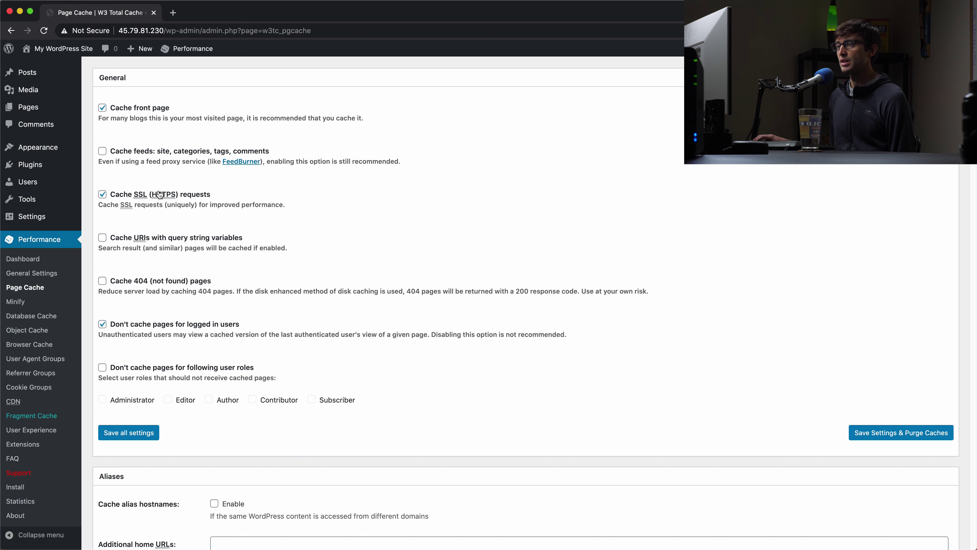